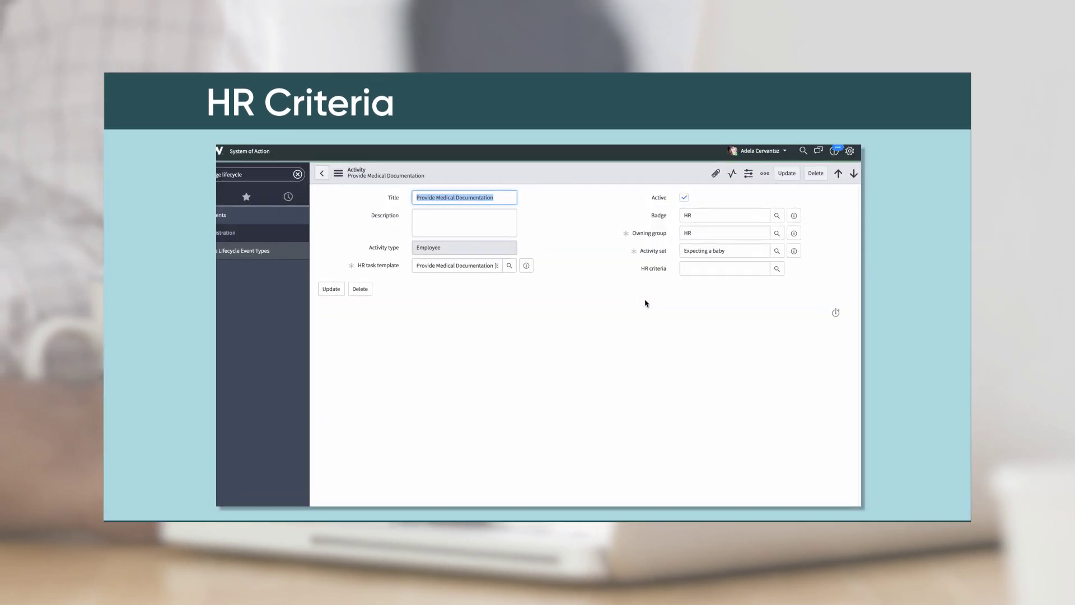
Look up HR criteria, then list the Leave Type options: Maternity, Paternity, Military, Medical
click(732, 343)
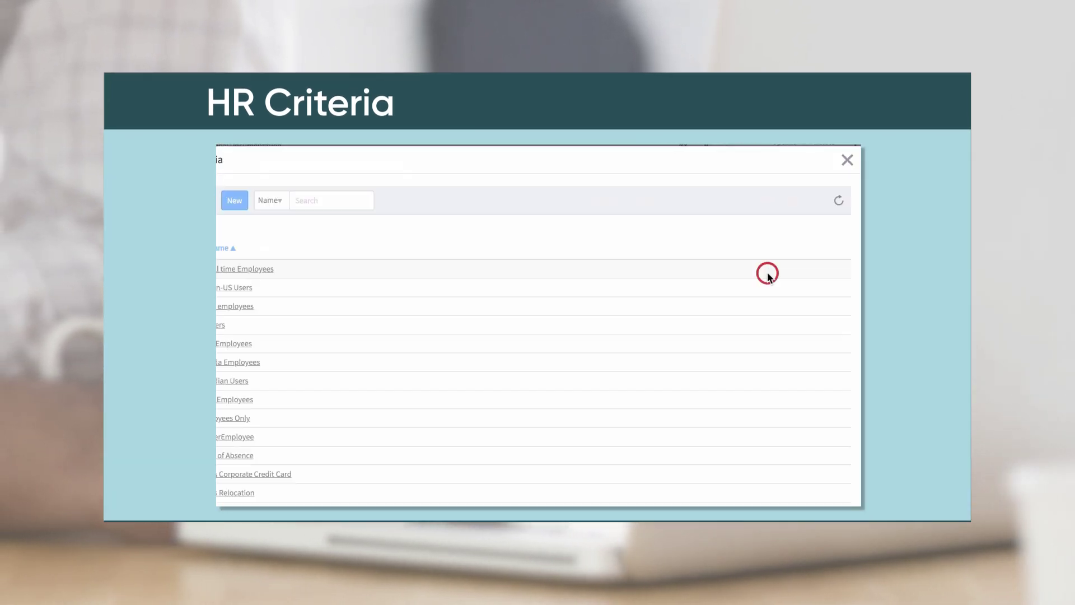
scroll(776, 262, down, 2)
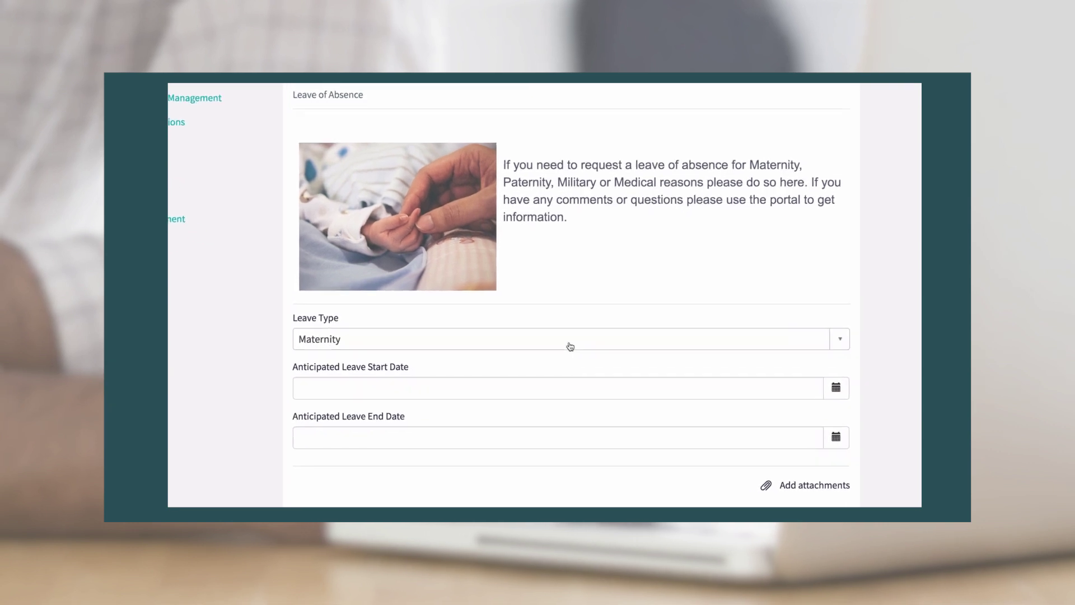
click(612, 387)
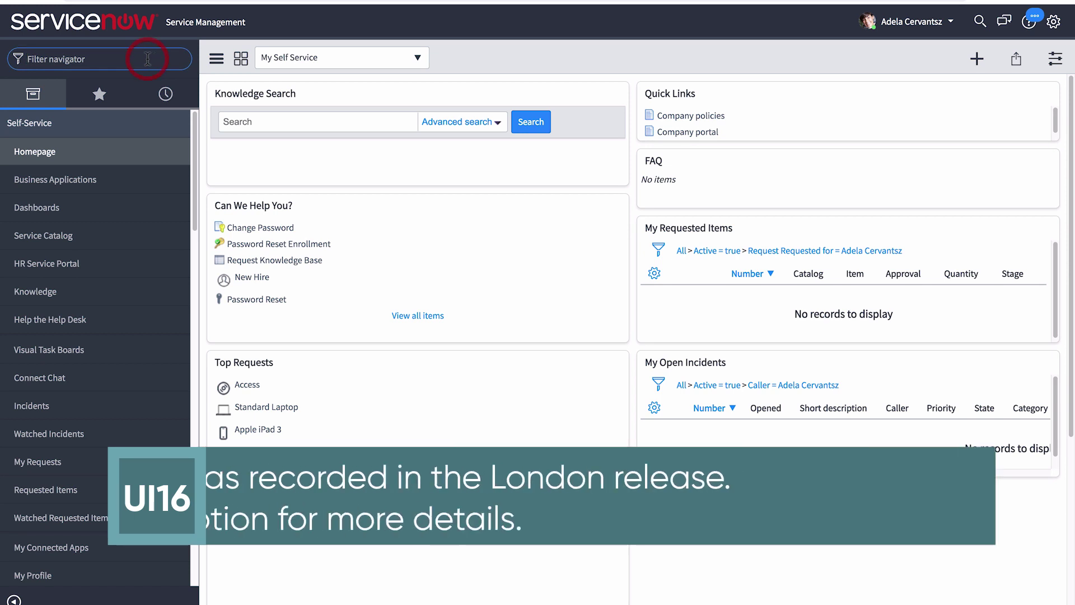
Add and submit an 'Employee leave' lifecycle event type covering leave of absence including maternity/paternity
text(lifecycle event)
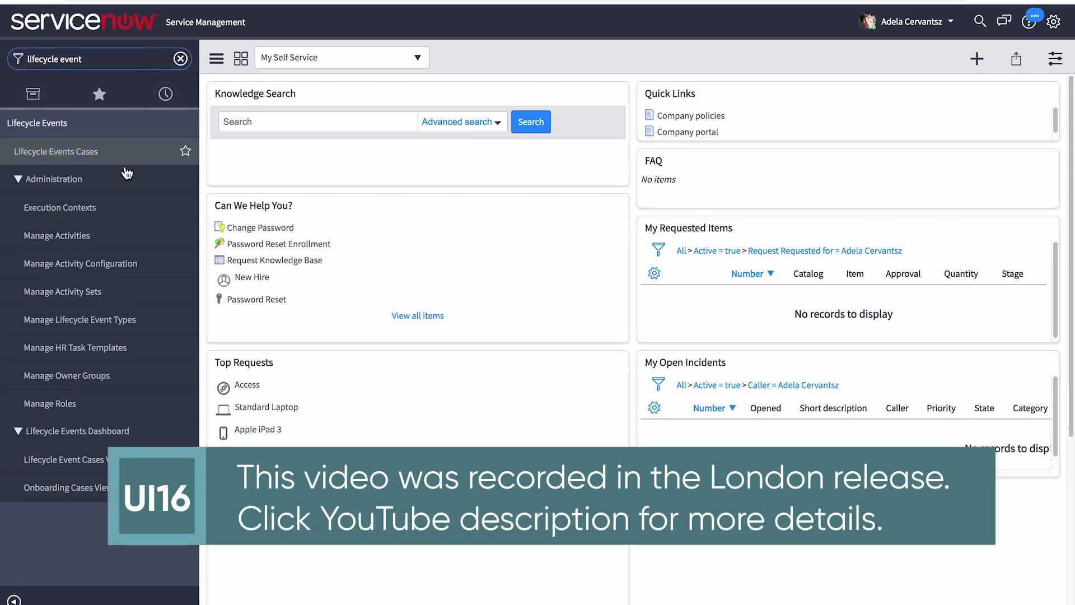
click(125, 319)
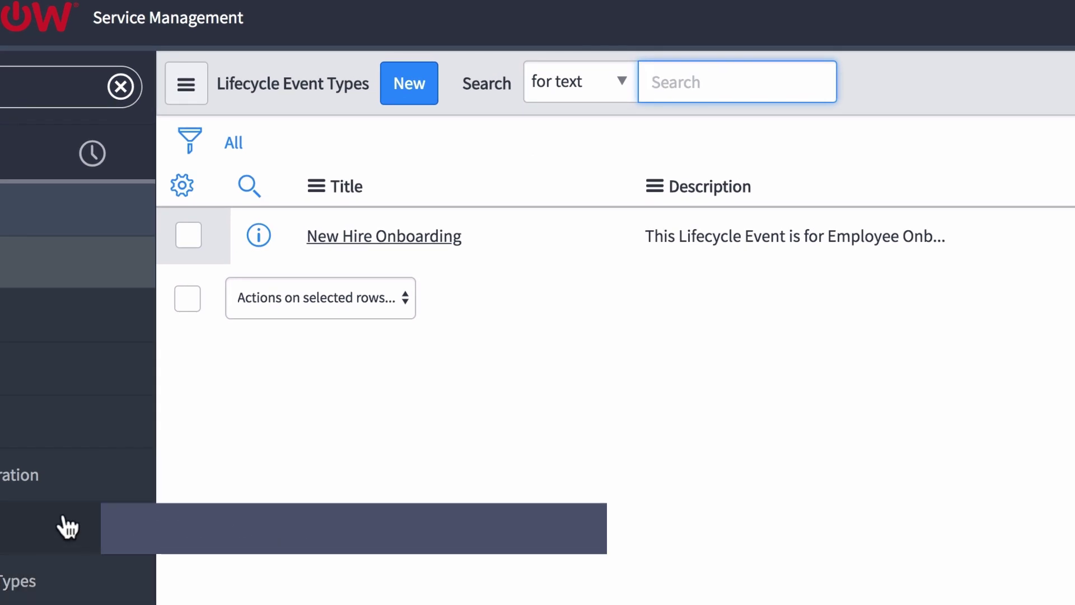
click(403, 98)
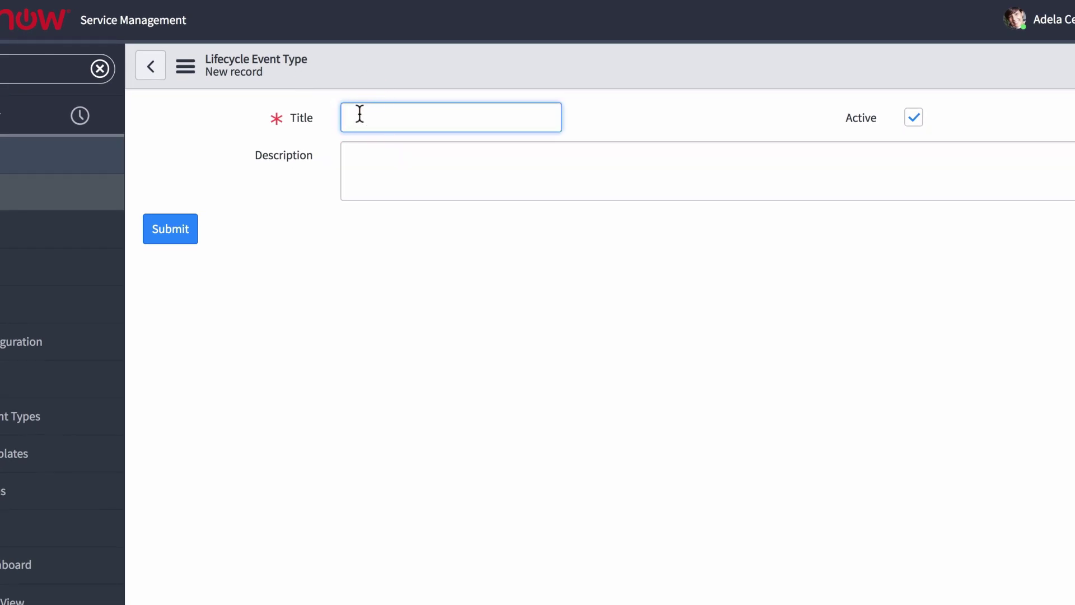
click(348, 162)
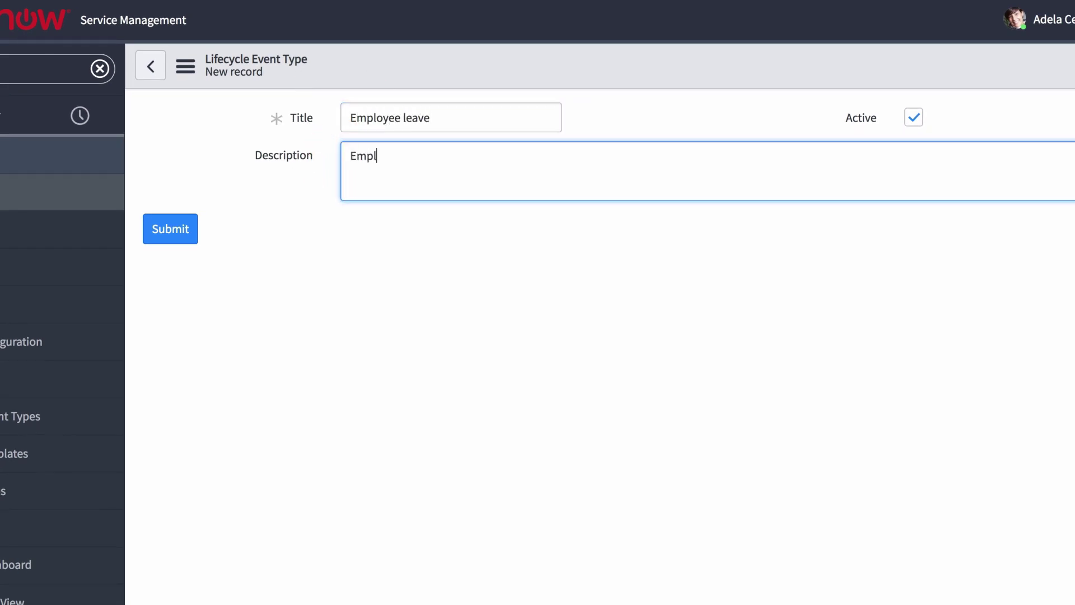
click(175, 235)
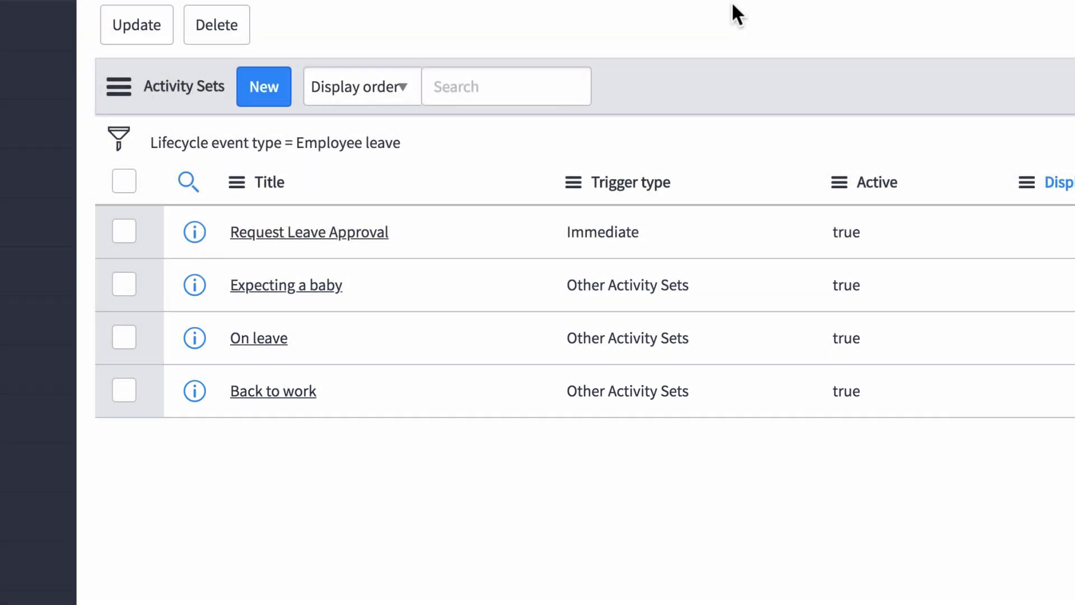
Open the Request Leave Approval activity set, keep its Immediate trigger, and start a new activity
click(374, 240)
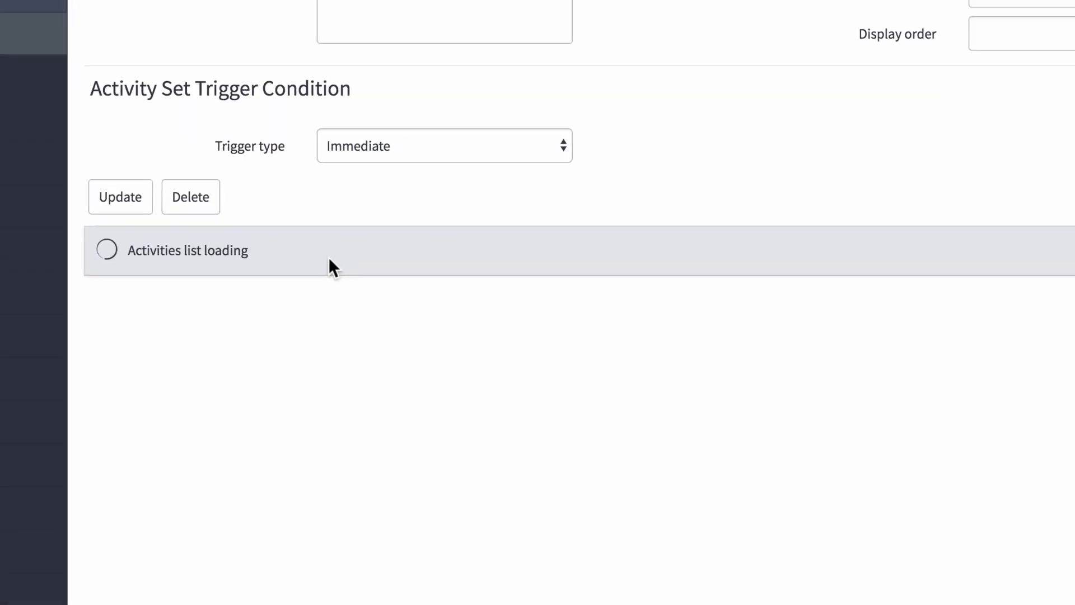
click(333, 216)
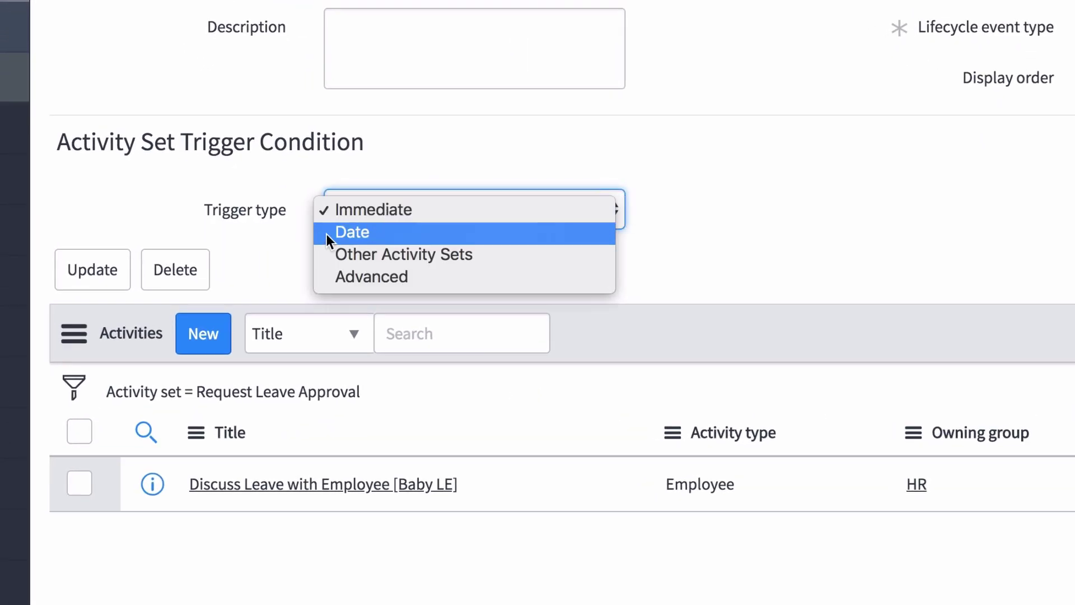
click(275, 257)
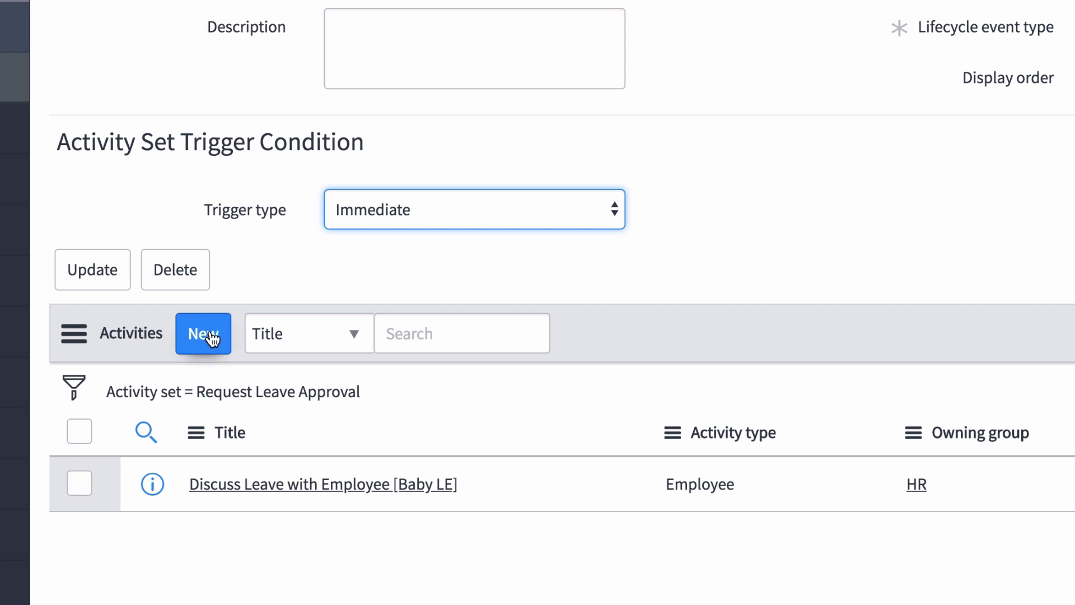
click(203, 334)
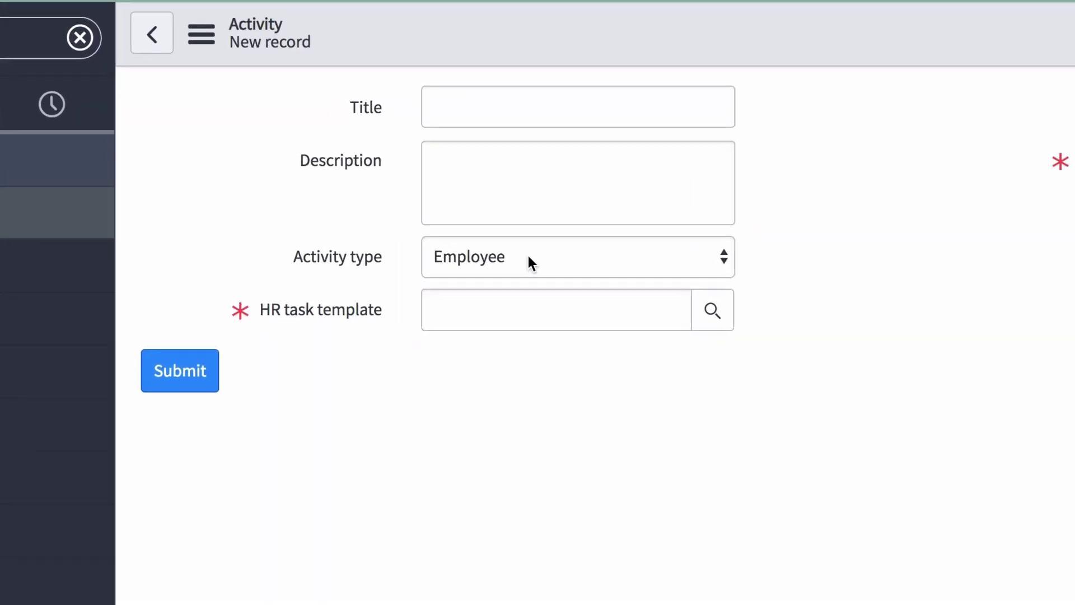
Make the new activity a Fulfiller activity of type HR Task
click(530, 258)
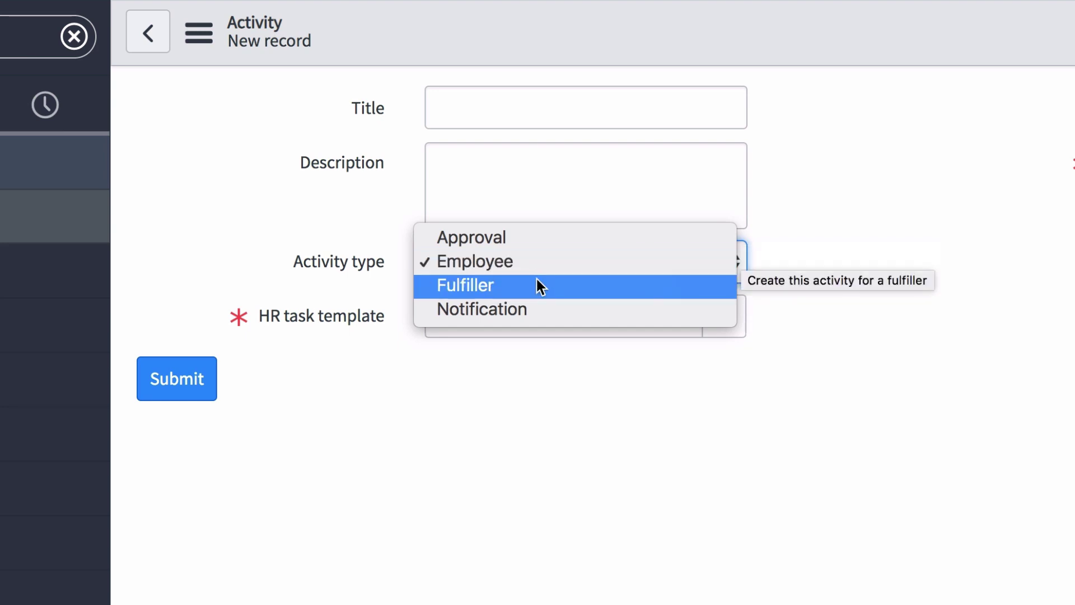
click(537, 279)
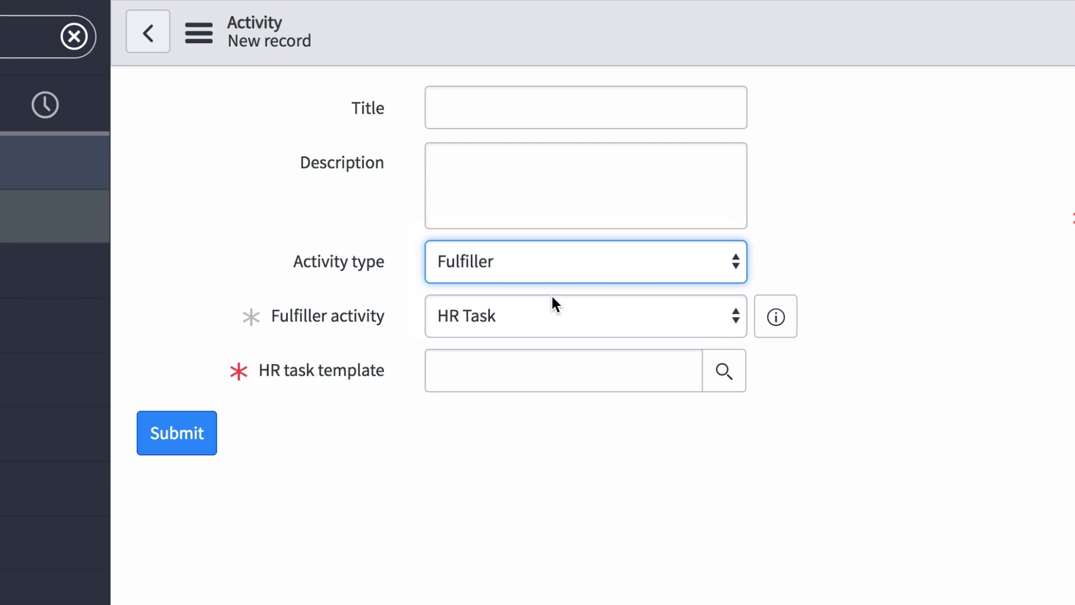
click(566, 314)
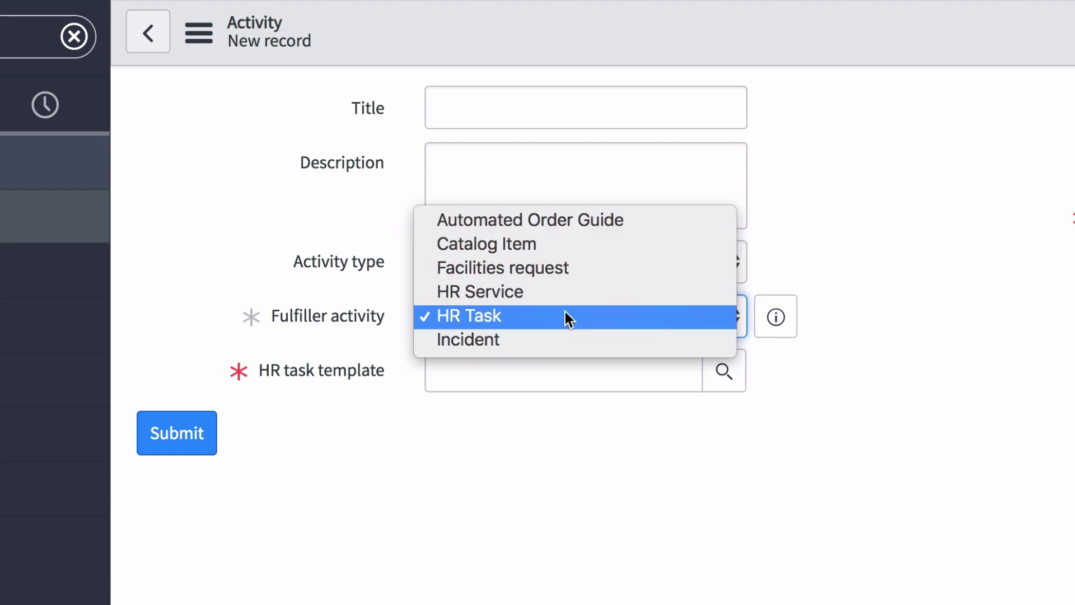
click(570, 412)
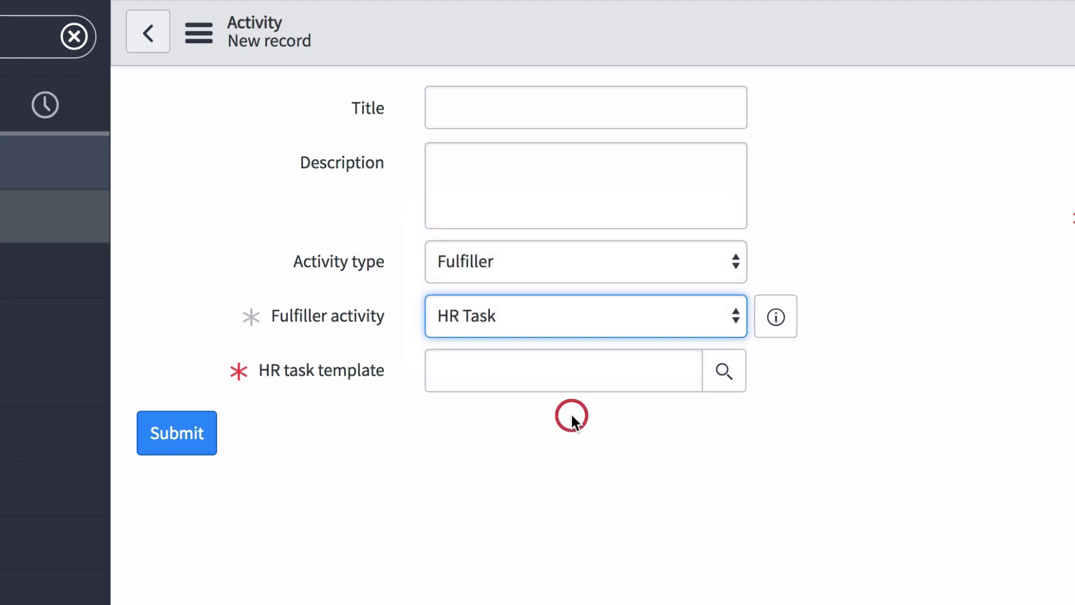
Browse the HR task templates and owning groups without choosing, then list the HR criteria
click(724, 371)
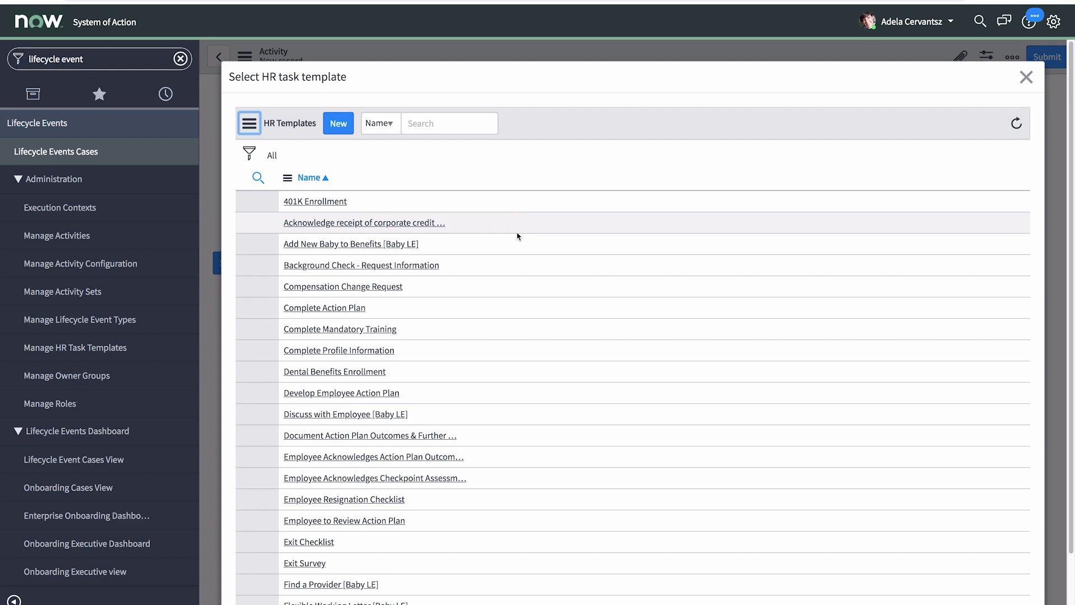
click(1025, 77)
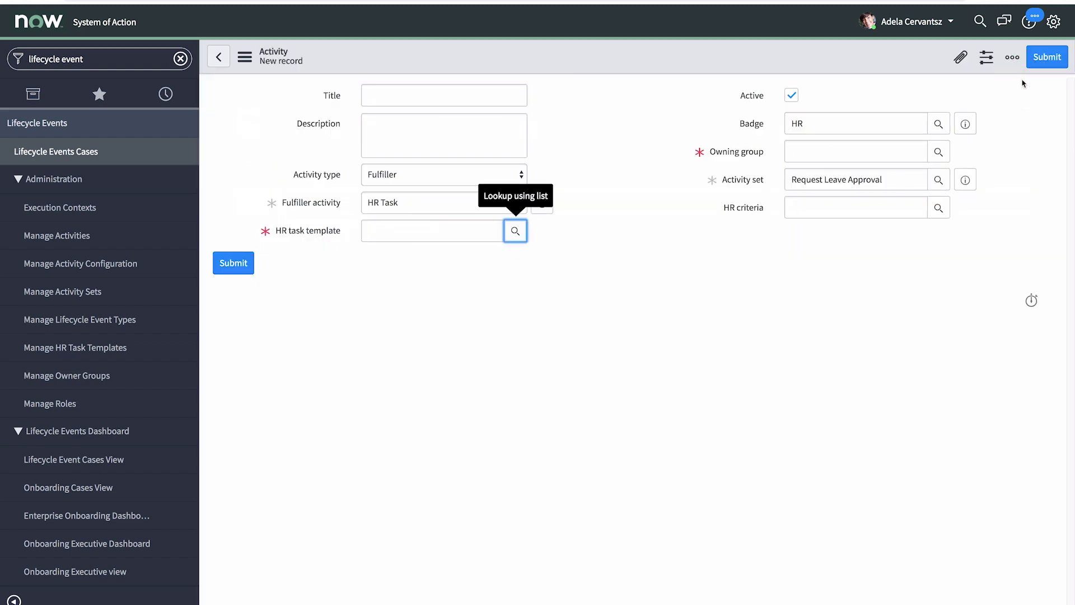
click(938, 152)
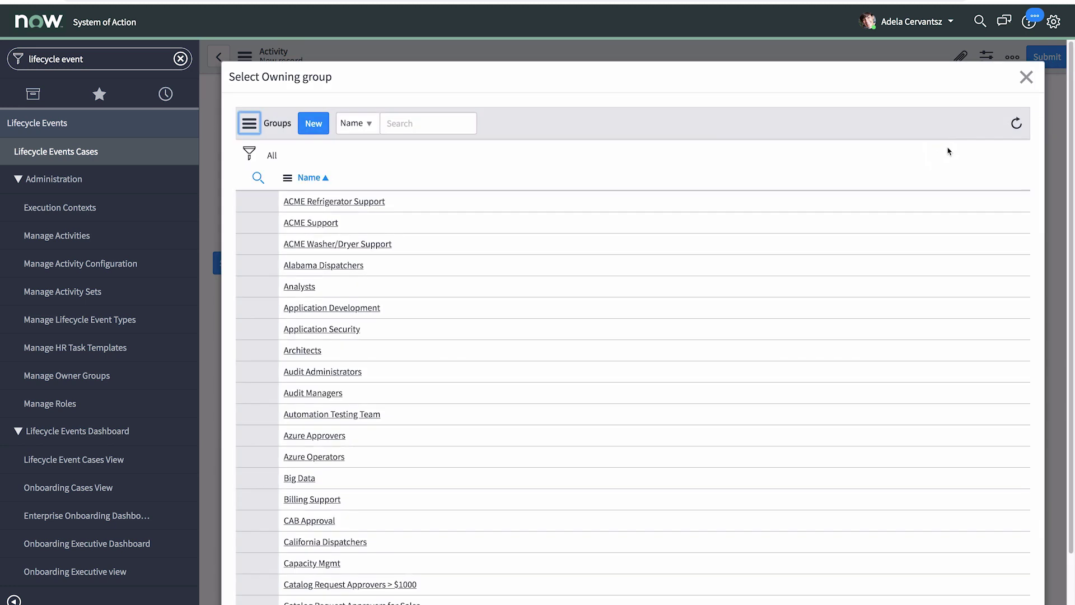
click(1027, 76)
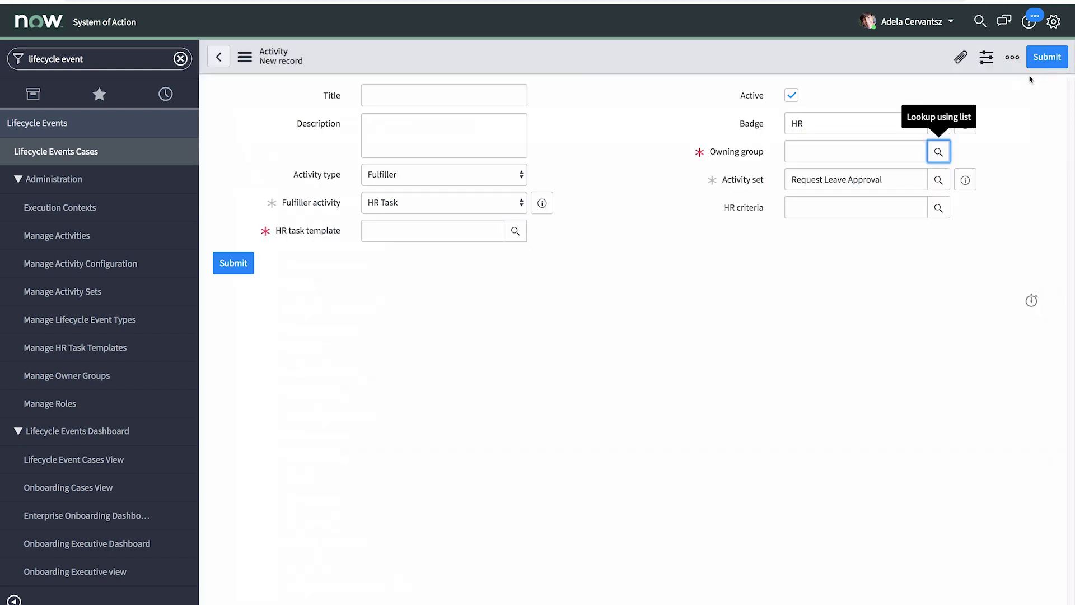
click(939, 207)
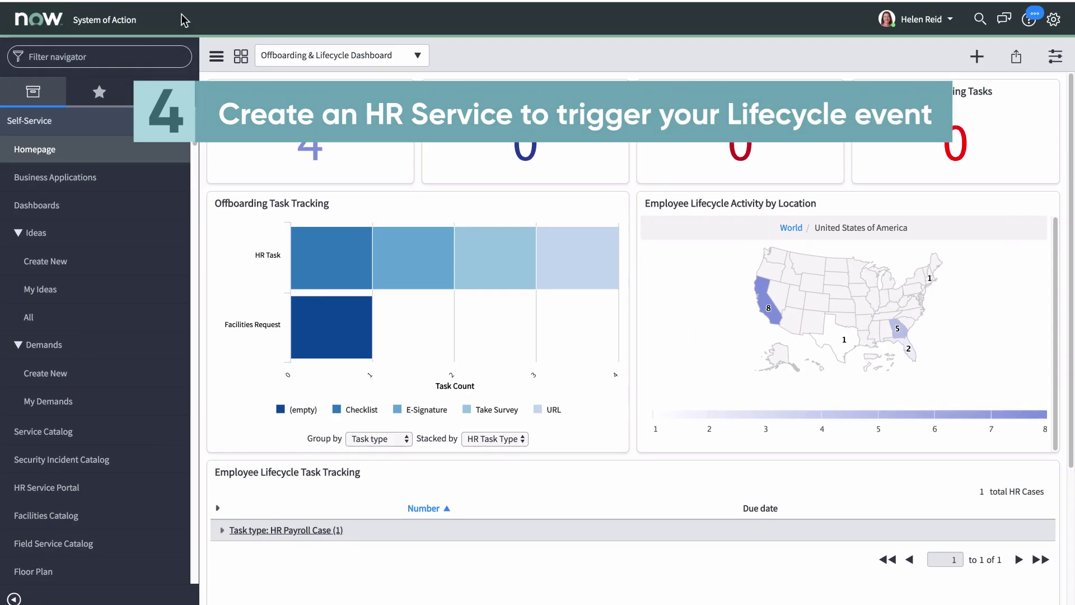
Create a new HR service named 'Employee leave' with value employee_leave
click(145, 58)
text(hr services)
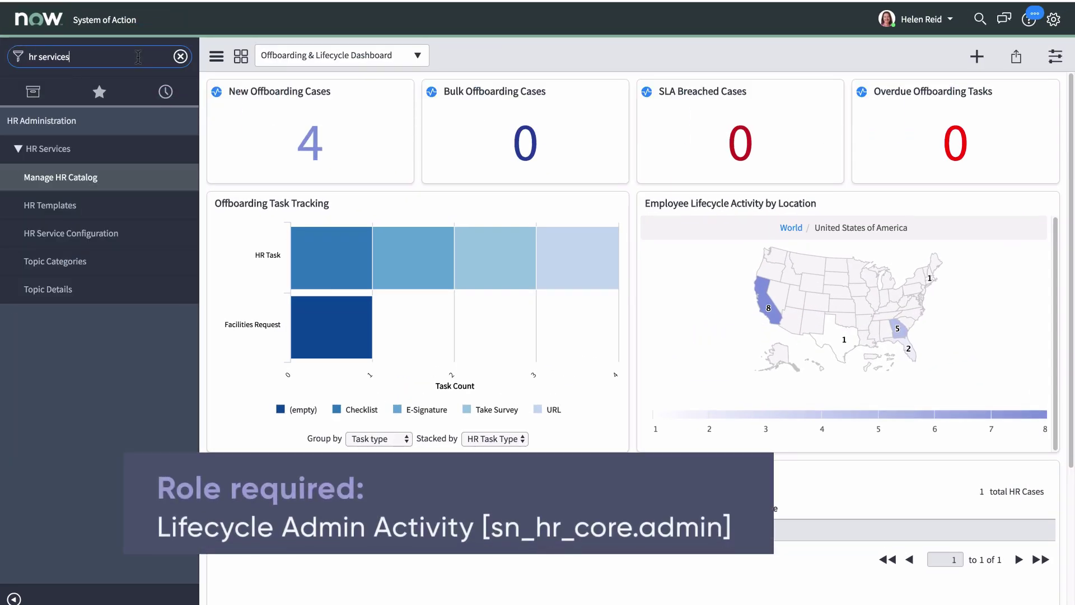
click(132, 234)
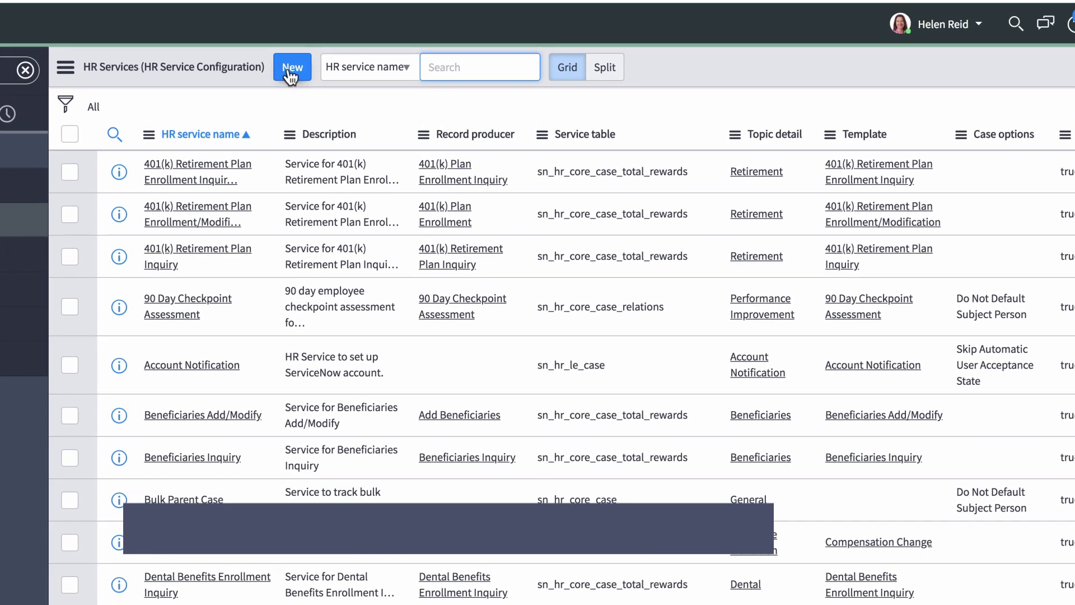
click(392, 57)
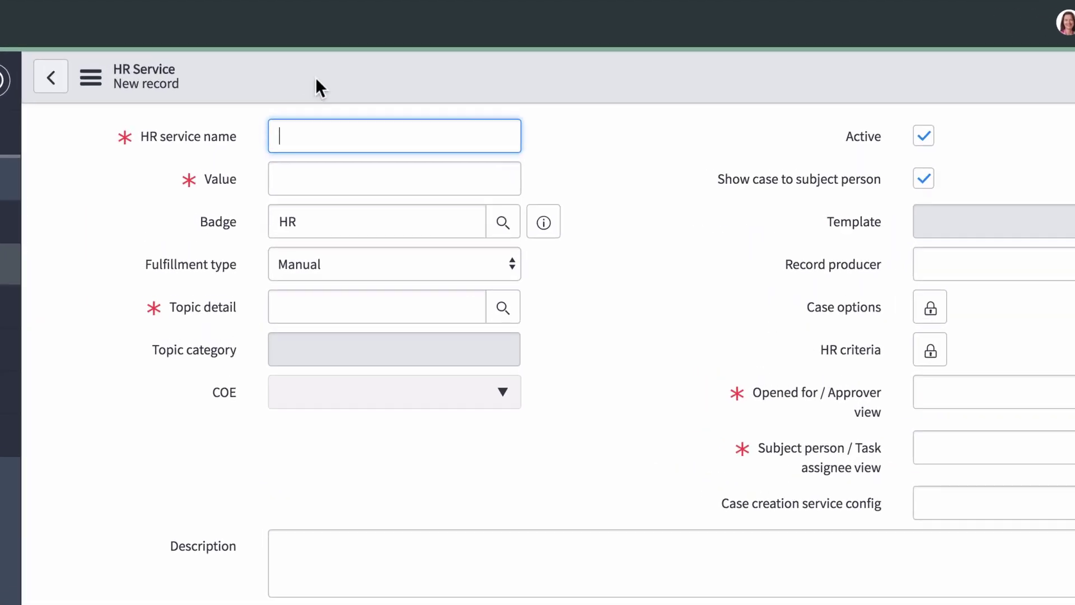
text(Employee leave)
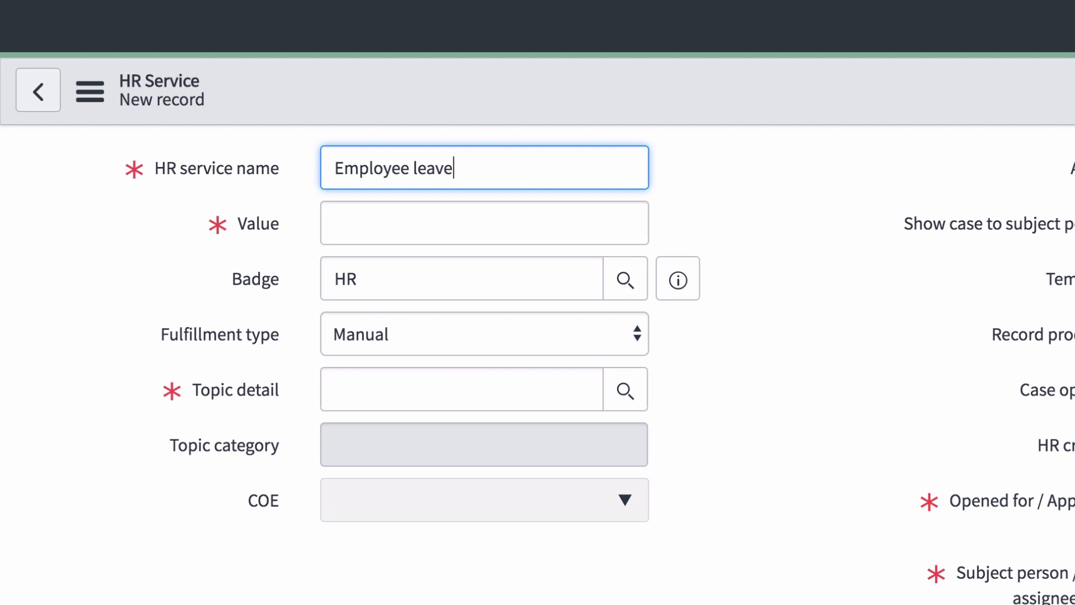
click(384, 226)
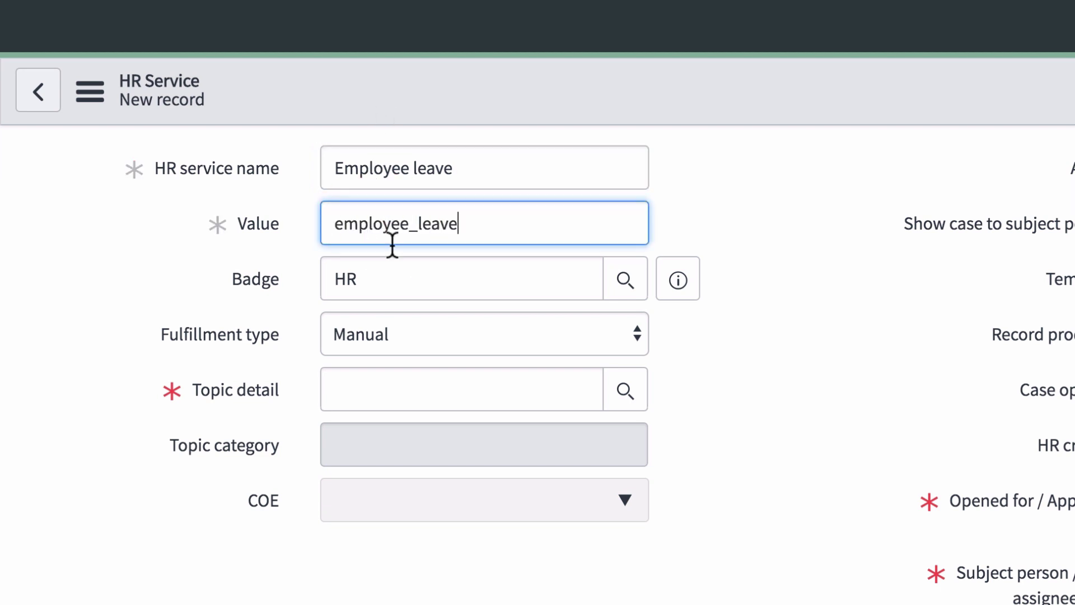
Search for and select 'Leave of Absence' as the service's topic detail
click(626, 392)
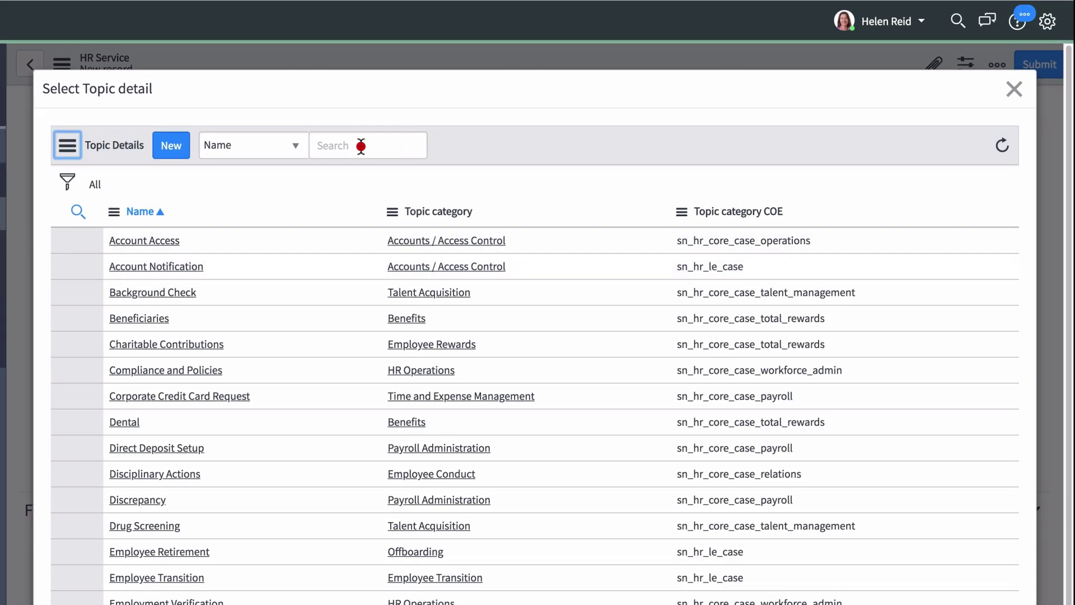
click(361, 146)
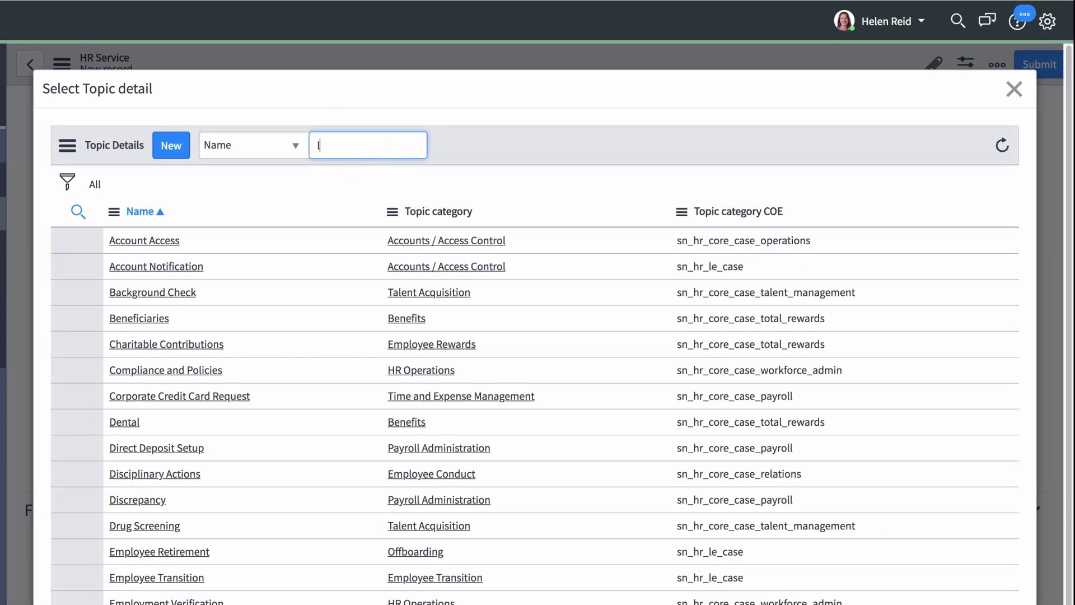
text(leave of absence)
key(Return)
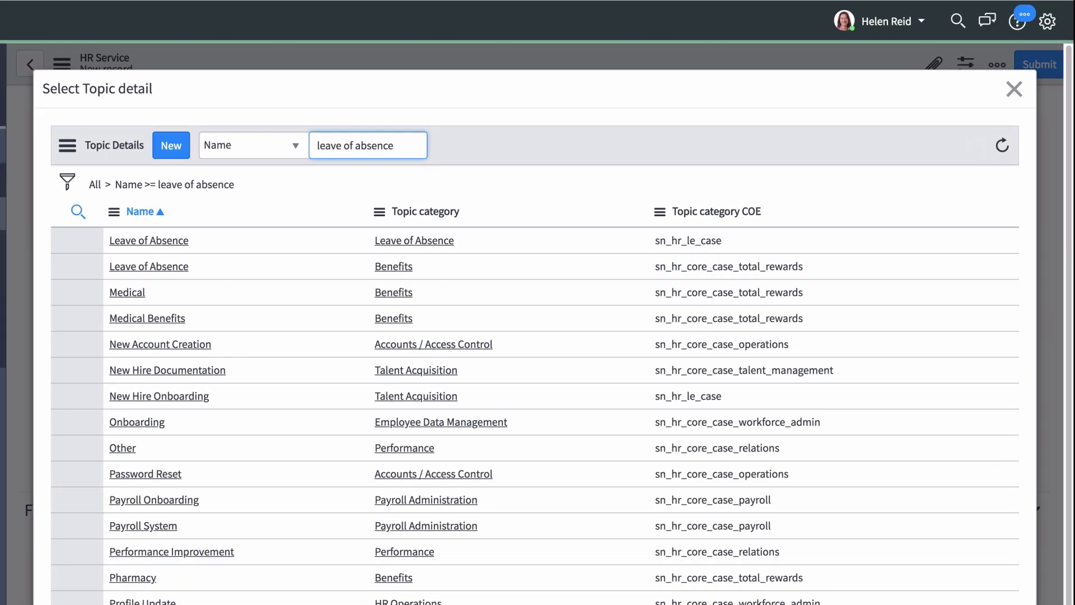
click(259, 311)
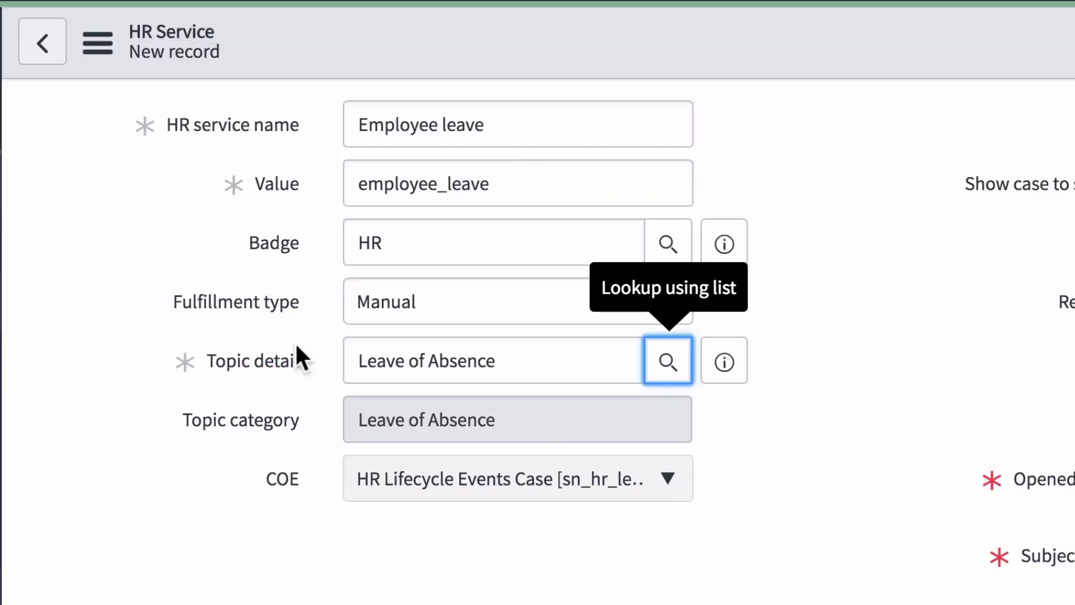
Set fulfillment type to Lifecycle Event with lifecycle event type Employee leave
click(440, 297)
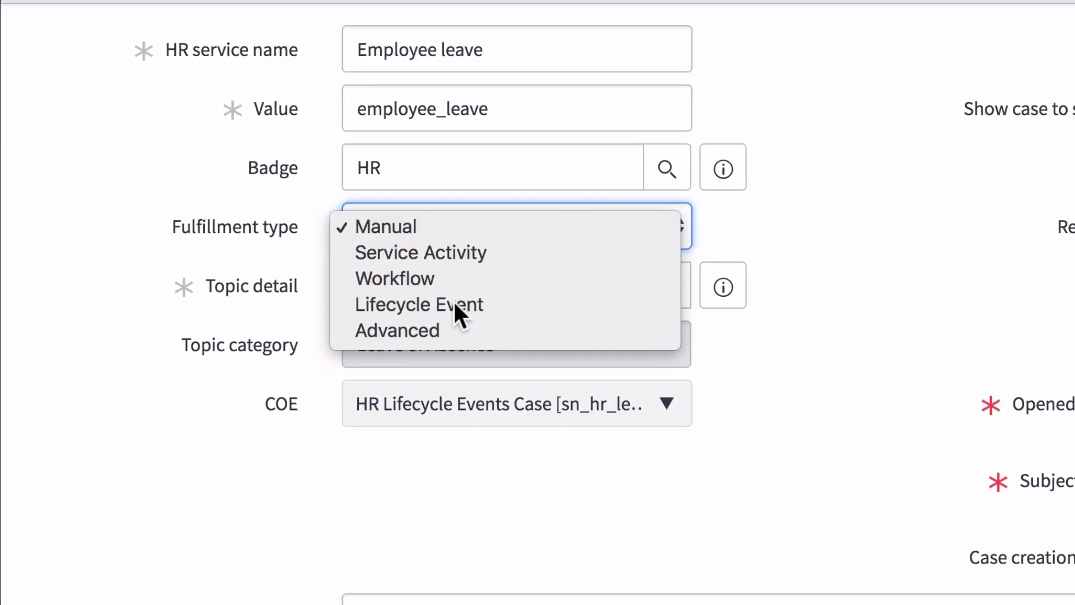
click(454, 372)
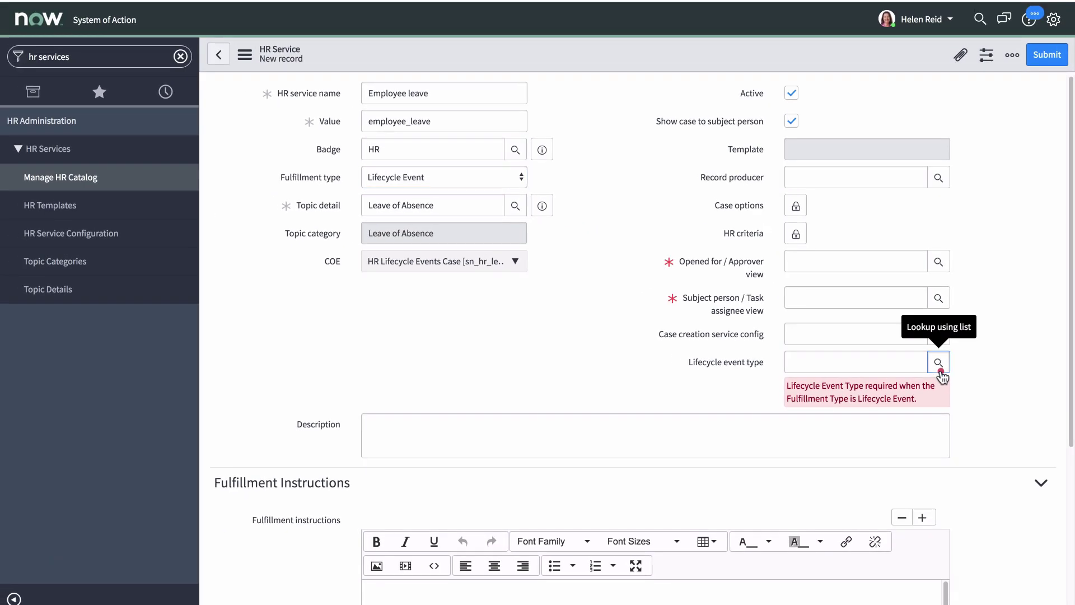
click(939, 363)
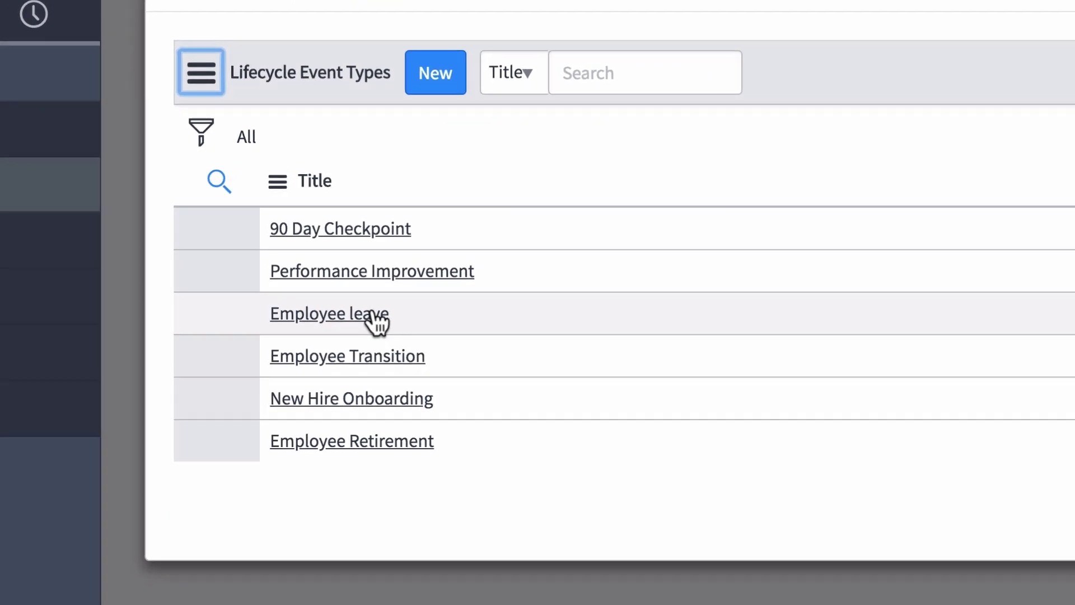
click(360, 292)
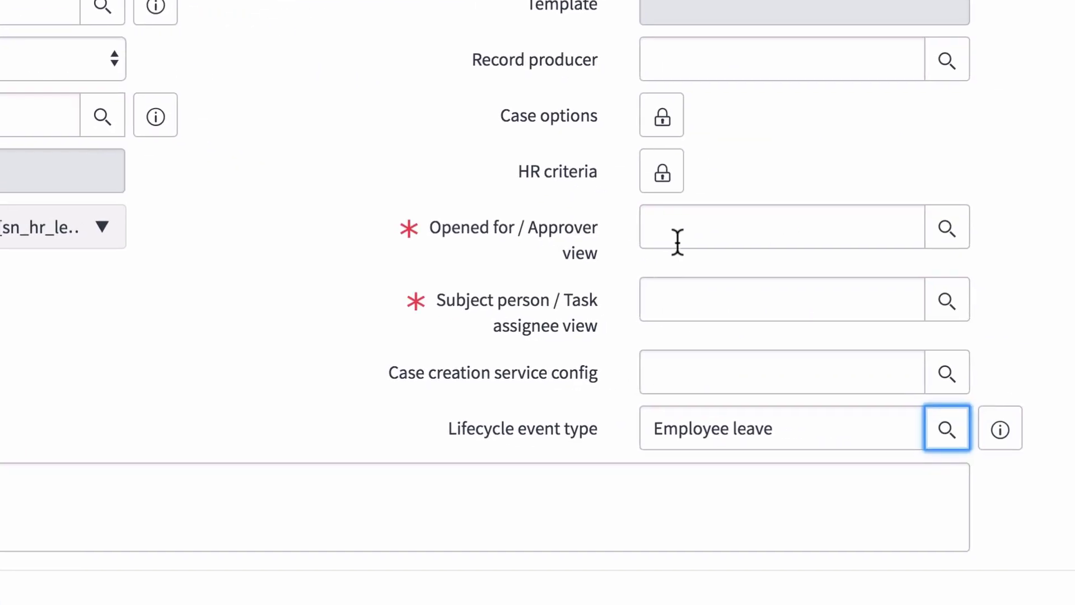
Fill the Opened for and Subject person view fields with their defaults
click(1072, 314)
click(1013, 233)
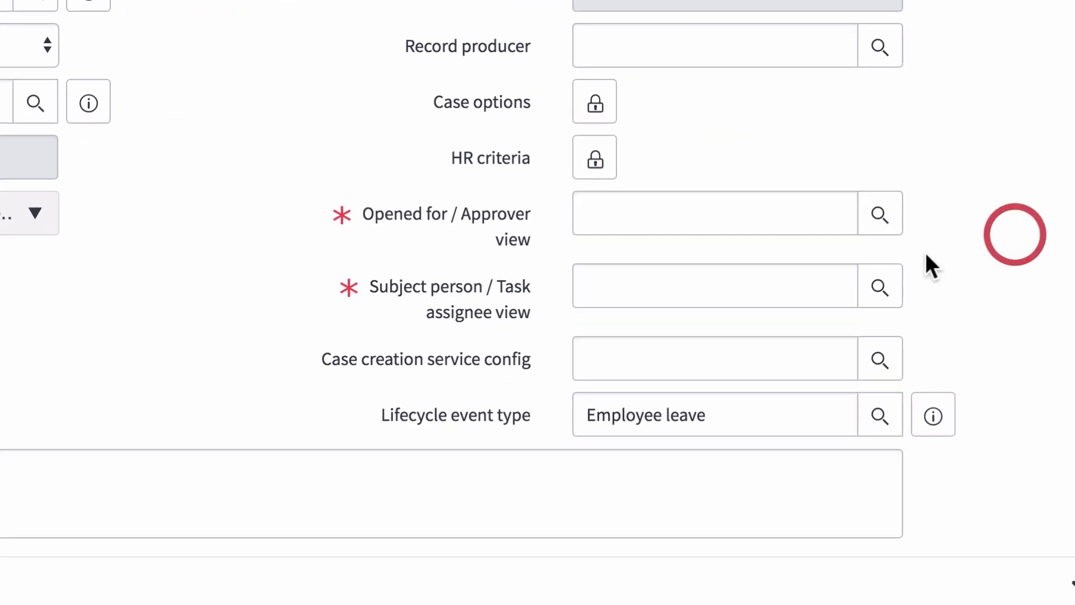
click(820, 279)
click(970, 283)
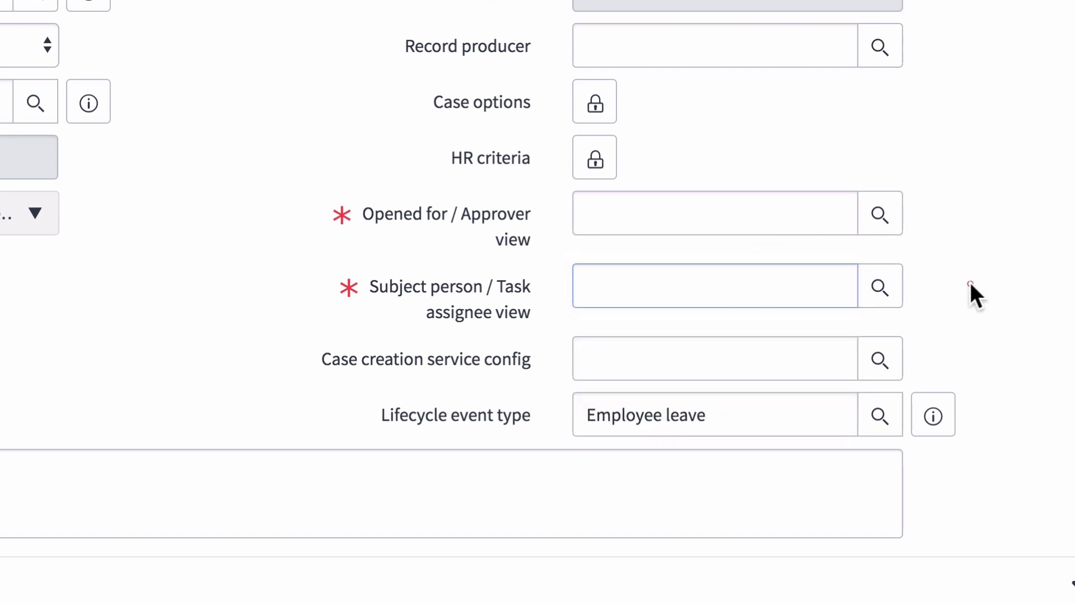